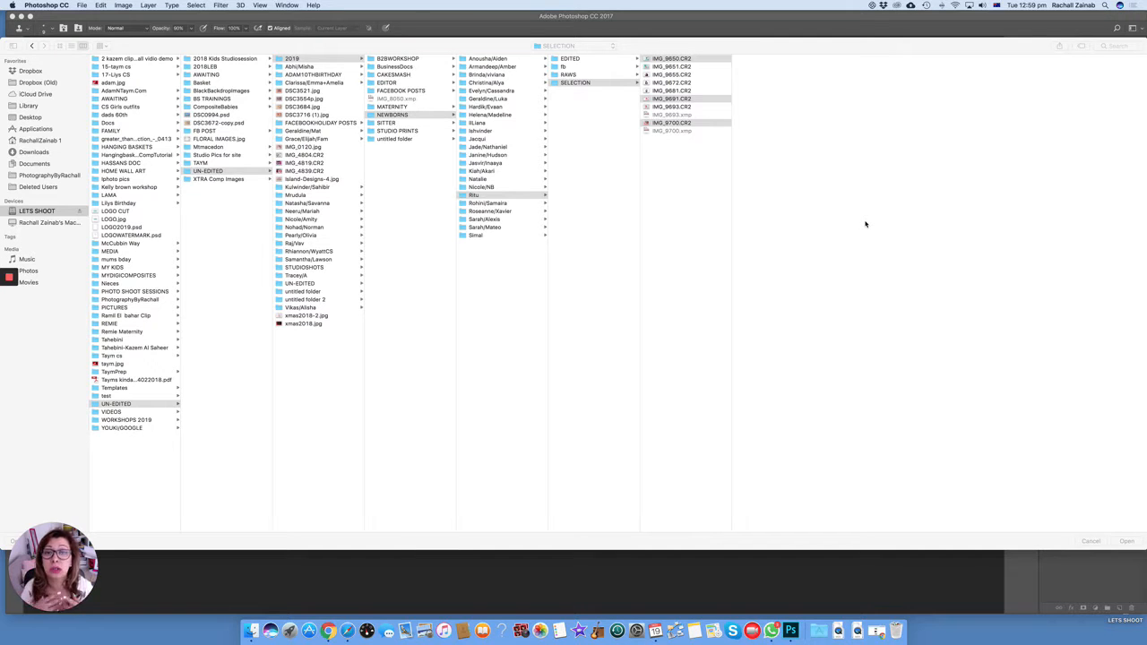
# Step: Open the selected raw files IMG_9650.CR2, IMG_9691.CR2 and IMG_9700.CR2 in Camera Raw and reposition its window
pyautogui.click(792, 52)
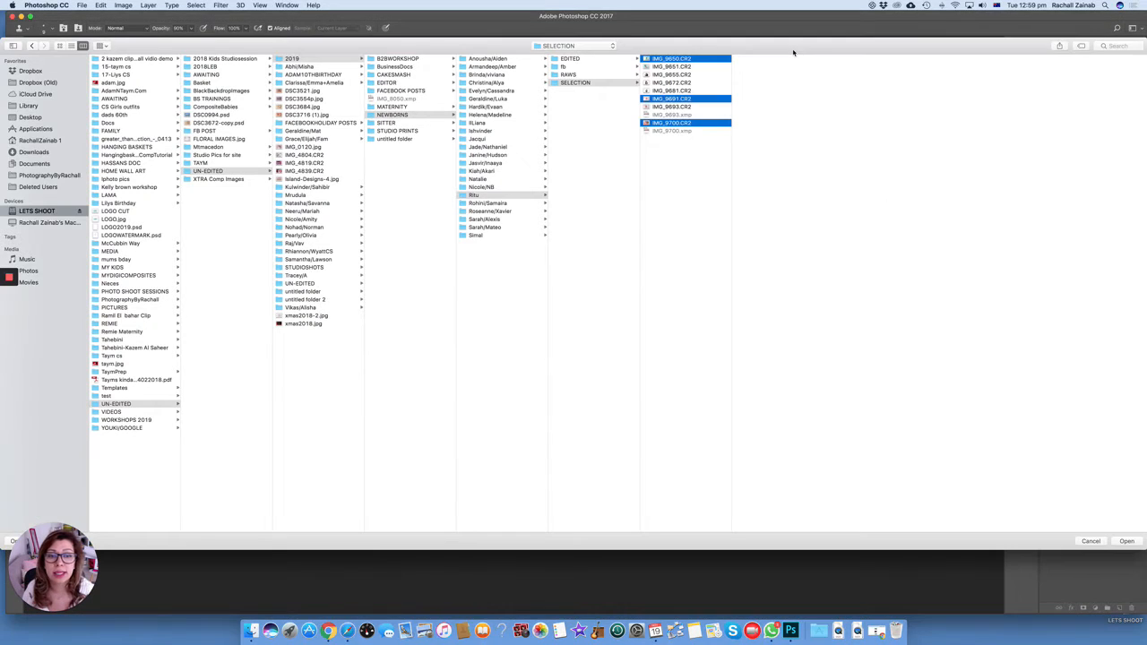
pyautogui.rightClick(707, 62)
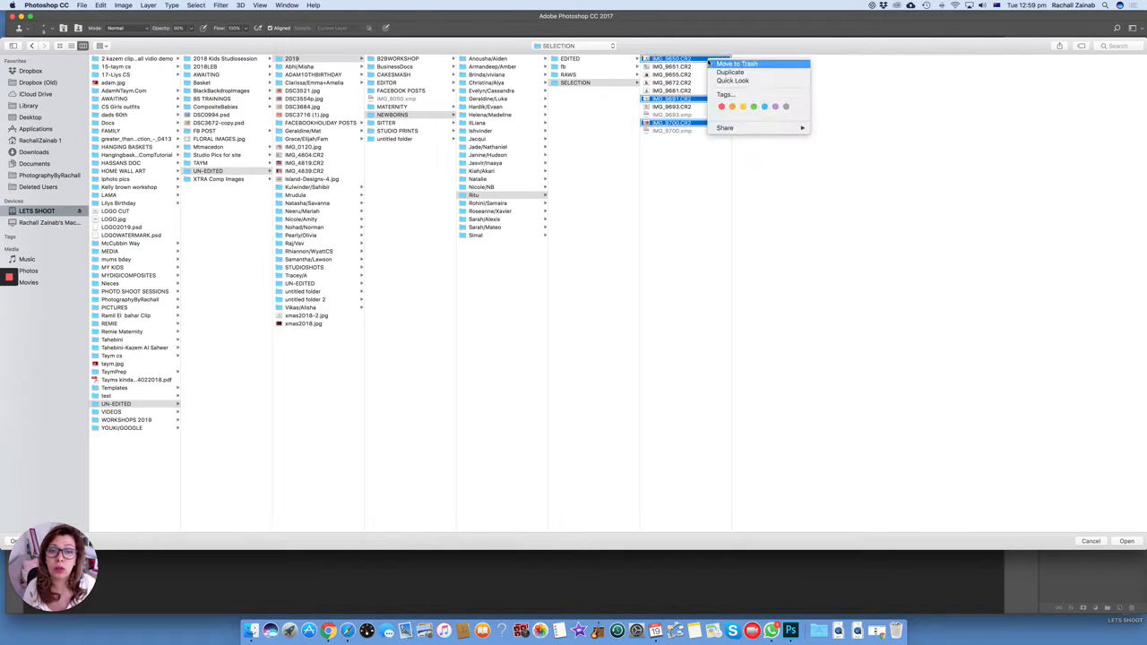
pyautogui.click(715, 60)
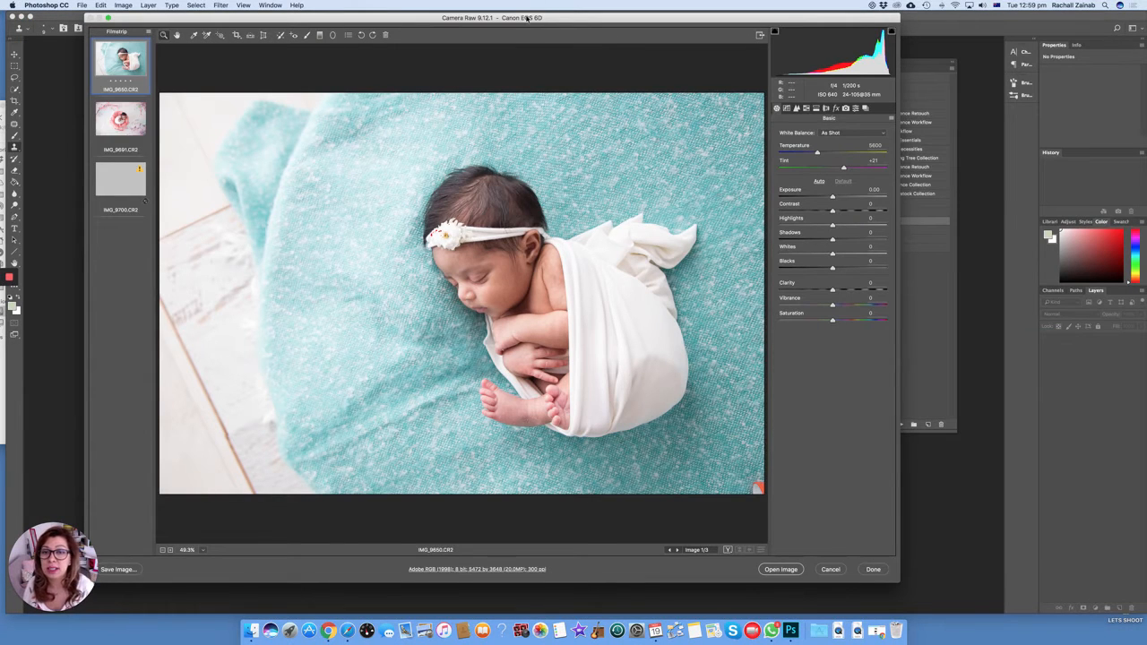
pyautogui.moveTo(528, 18); pyautogui.dragTo(563, 31)
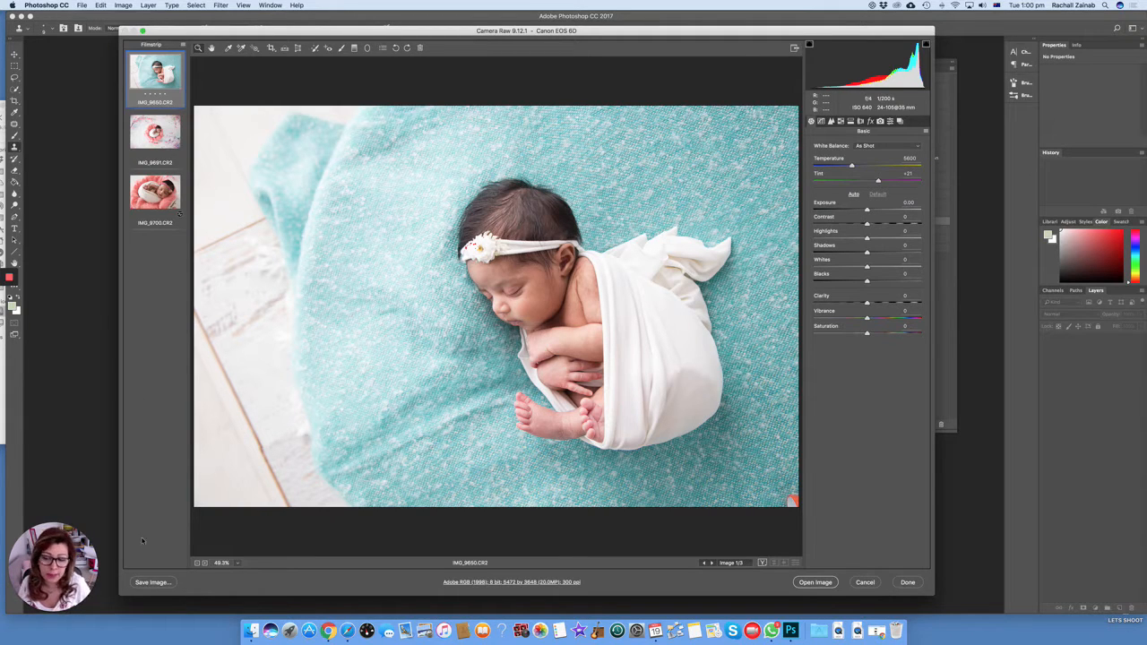
# Step: Preview the three newborn photos in the filmstrip in turn, ending on IMG_9650.CR2
pyautogui.click(154, 125)
pyautogui.click(165, 196)
pyautogui.click(164, 87)
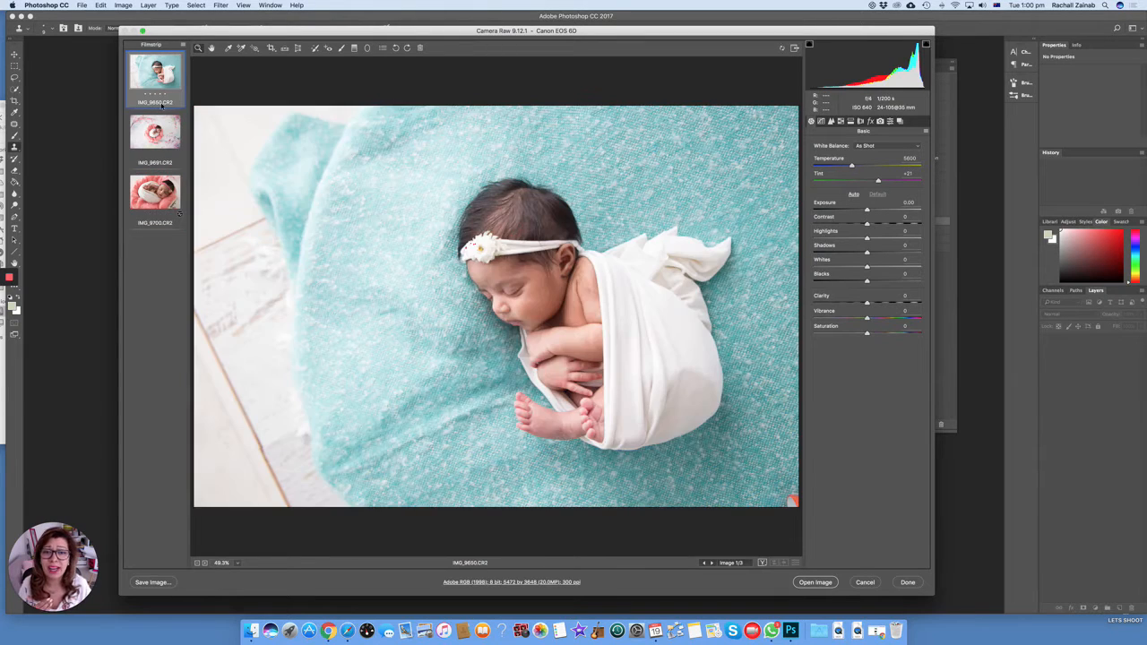
pyautogui.click(166, 148)
pyautogui.click(172, 203)
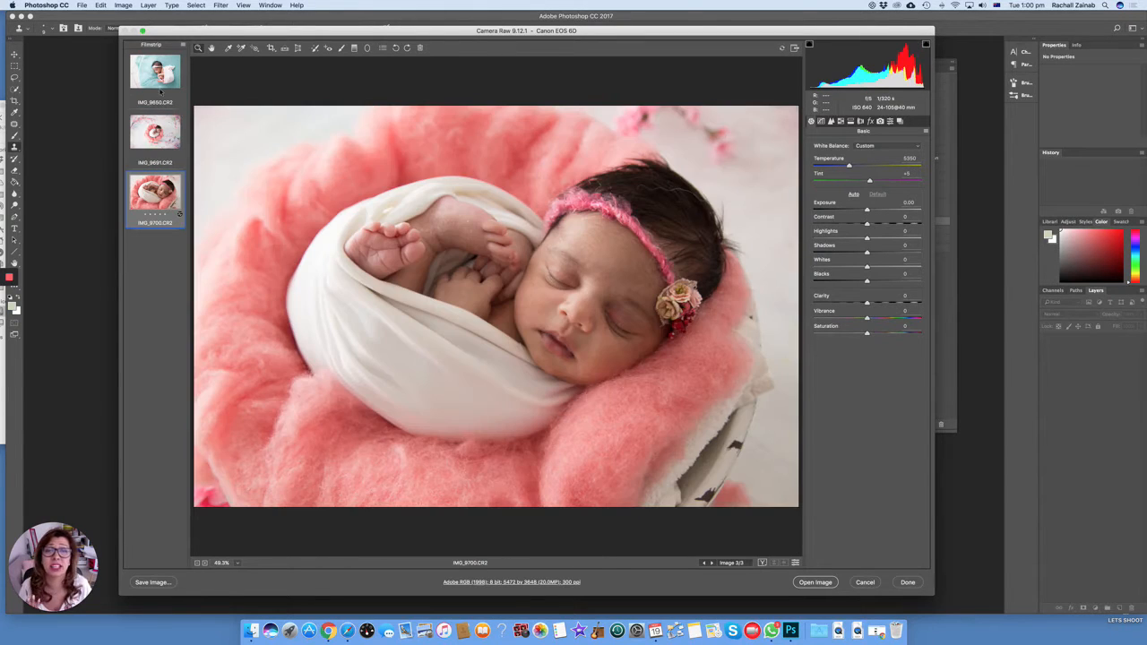
pyautogui.click(160, 91)
pyautogui.click(164, 126)
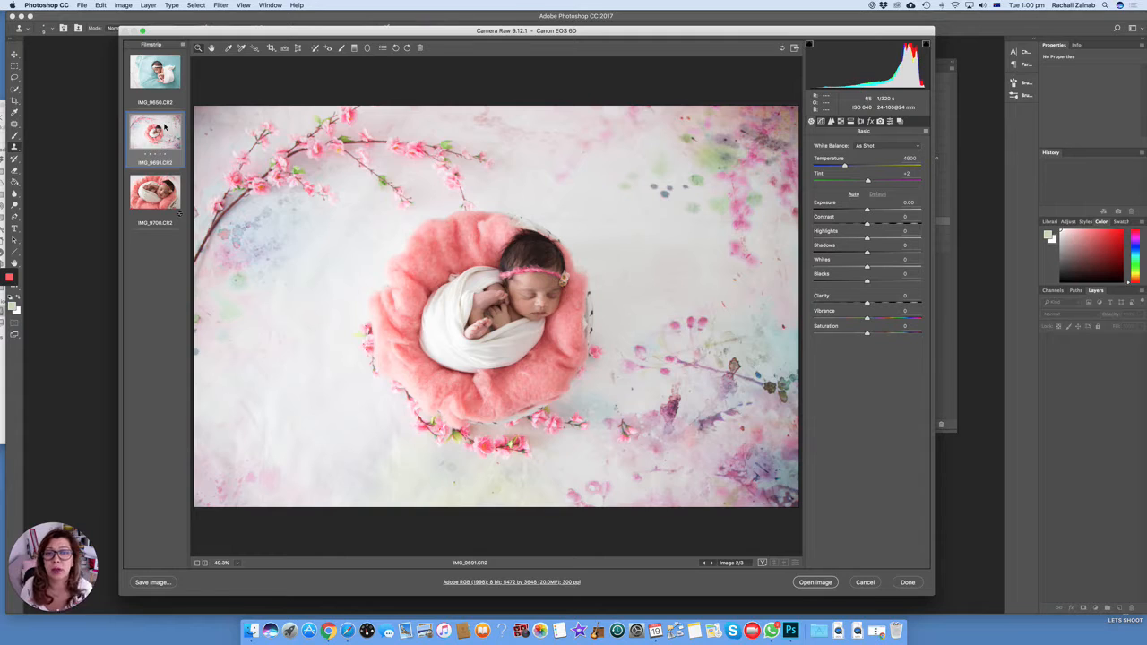
pyautogui.click(163, 67)
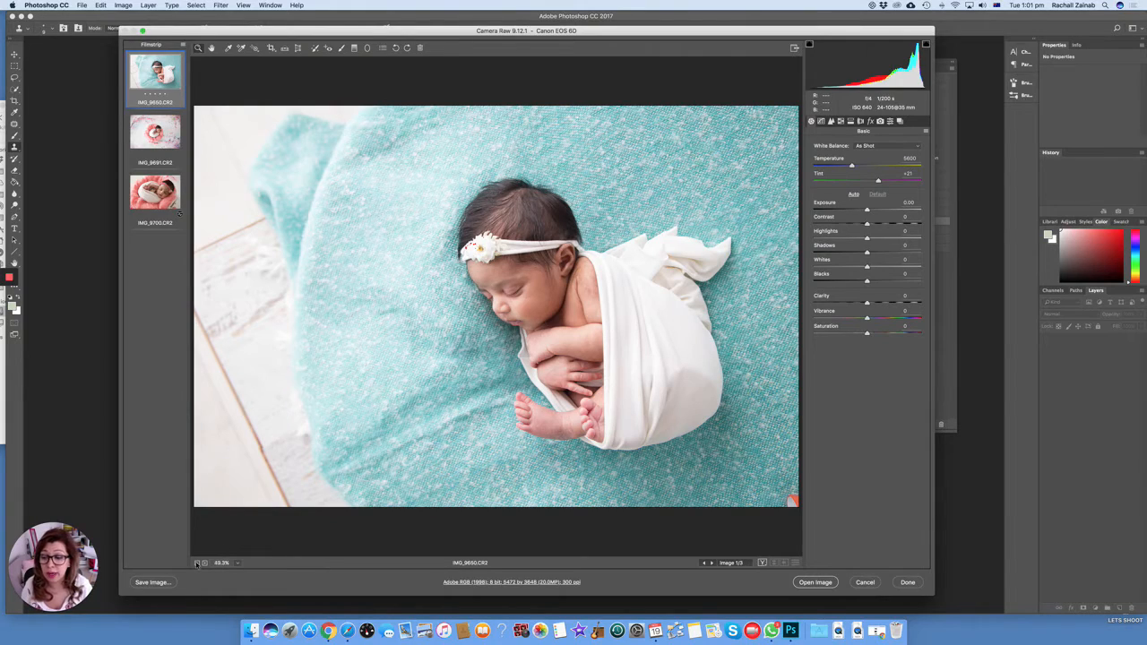
# Step: Inspect the baby in IMG_9650.CR2 at 100% magnification and return the view to 50%
pyautogui.click(197, 562)
pyautogui.click(205, 563)
pyautogui.click(204, 563)
pyautogui.click(204, 562)
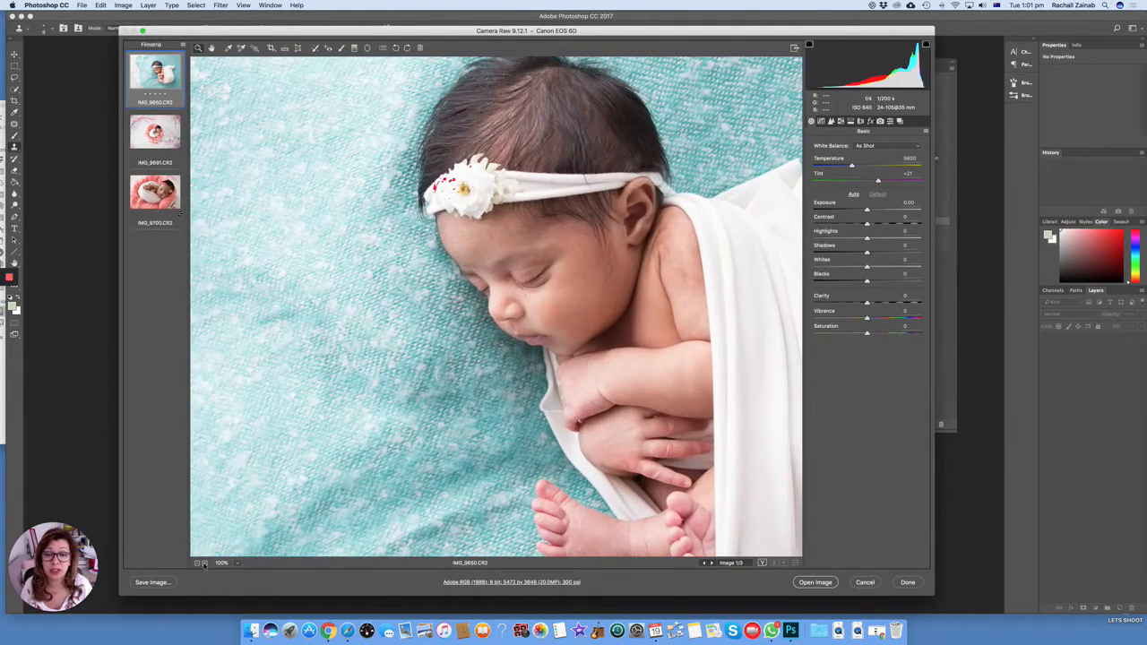
pyautogui.click(197, 563)
pyautogui.click(197, 562)
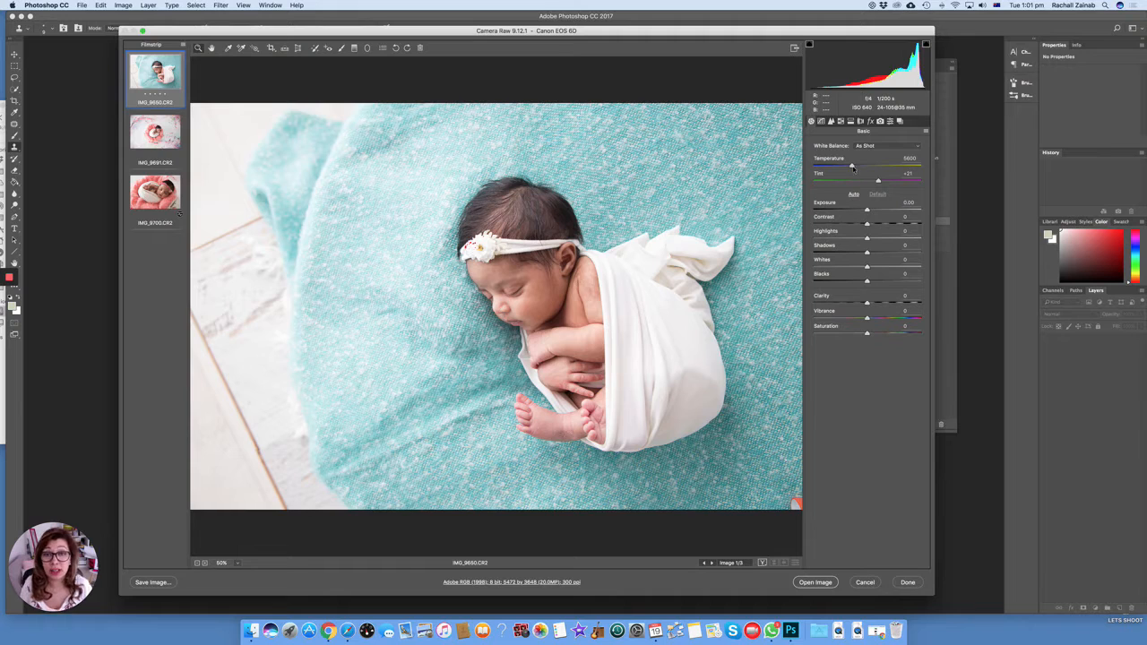
# Step: Warm IMG_9650.CR2 to a temperature of 5750 and lower its exposure to -0.40
pyautogui.moveTo(852, 167); pyautogui.dragTo(853, 167)
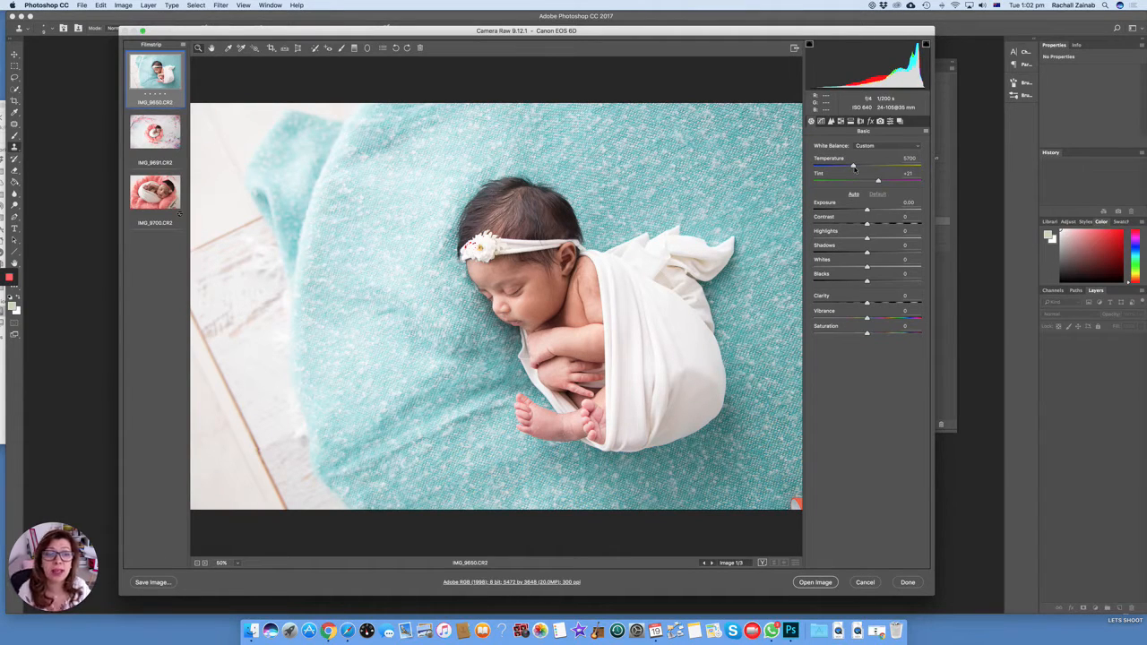
pyautogui.moveTo(854, 169); pyautogui.dragTo(852, 168)
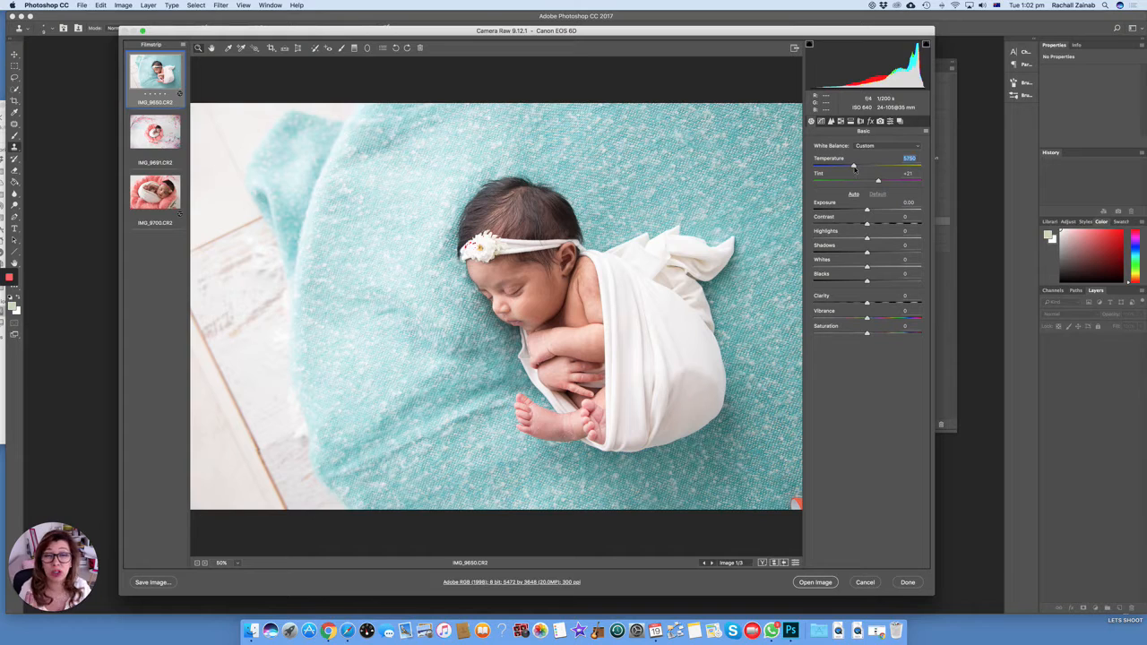
pyautogui.moveTo(866, 209); pyautogui.dragTo(860, 211)
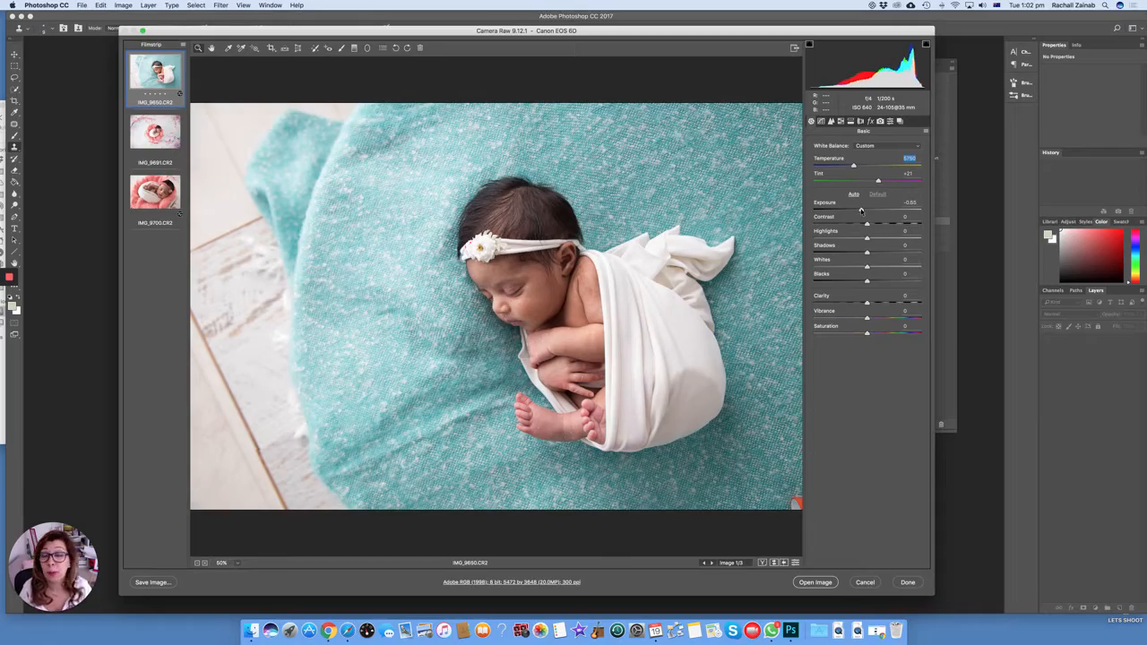
pyautogui.moveTo(853, 211)
pyautogui.mouseDown()
pyautogui.moveTo(842, 212)
pyautogui.moveTo(869, 214)
pyautogui.mouseUp()
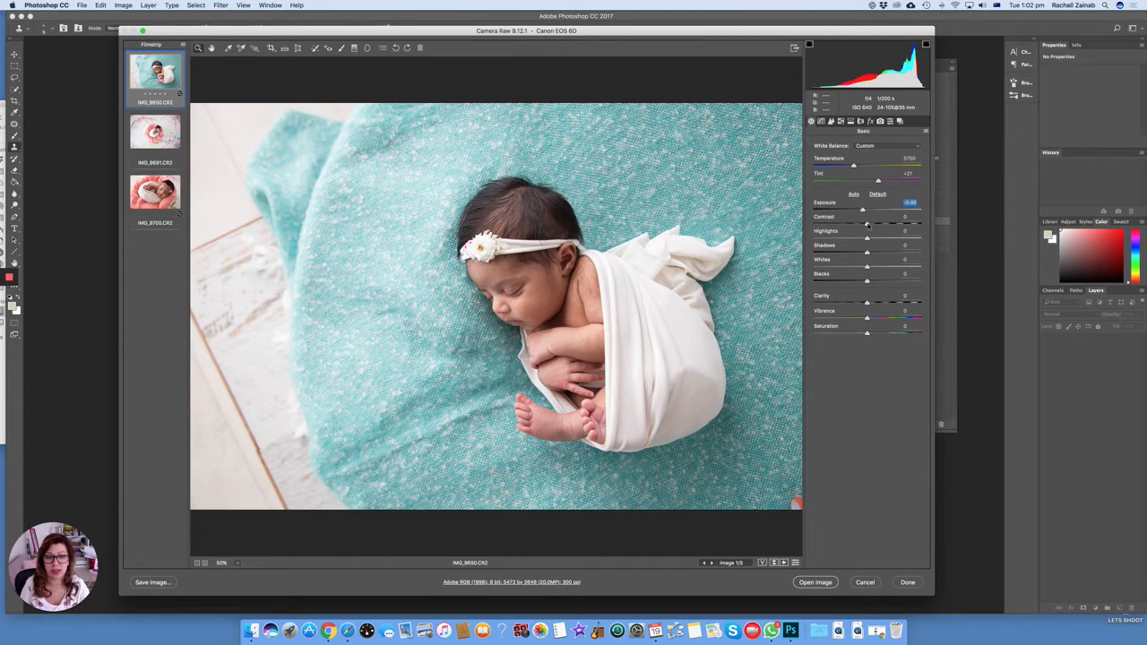
# Step: Fine-tune the tones of IMG_9650.CR2 with contrast -3, highlights +2, shadows +1 and whites +4
pyautogui.moveTo(867, 224); pyautogui.dragTo(856, 254)
pyautogui.click(550, 306)
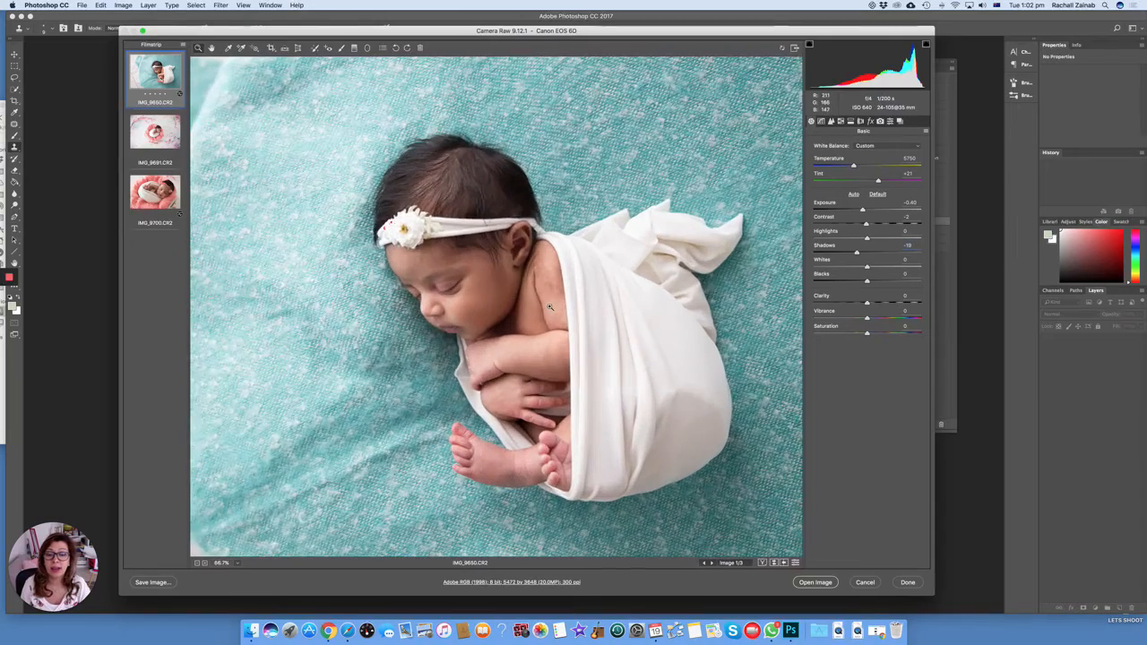
pyautogui.click(541, 306)
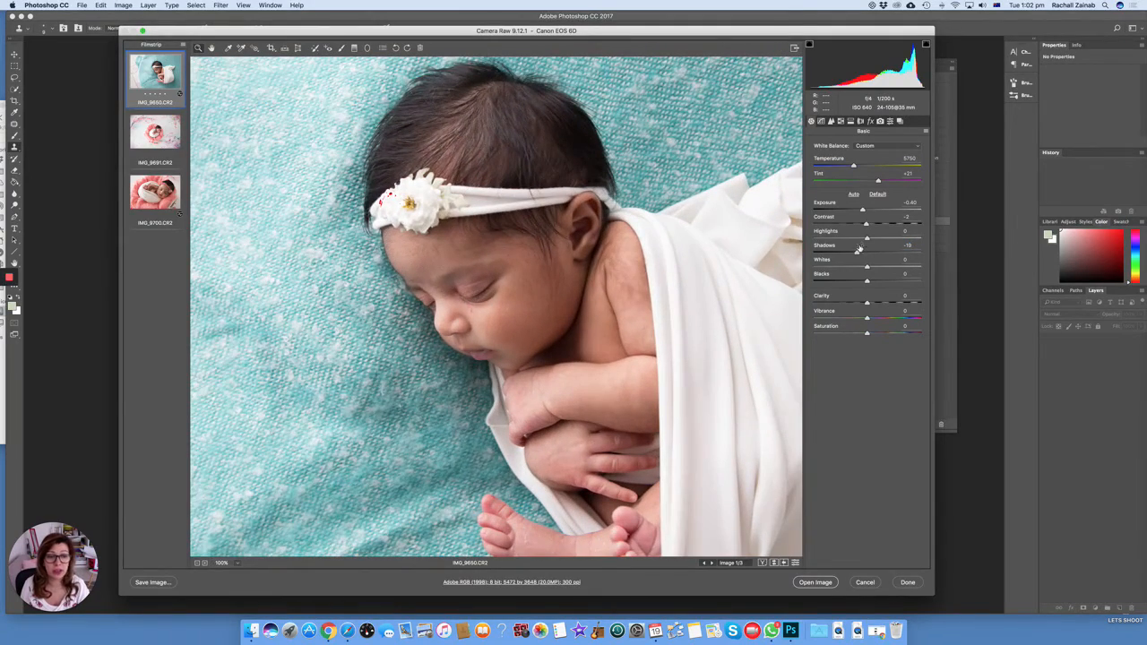
pyautogui.moveTo(857, 254)
pyautogui.mouseDown()
pyautogui.moveTo(813, 255)
pyautogui.moveTo(867, 260)
pyautogui.mouseUp()
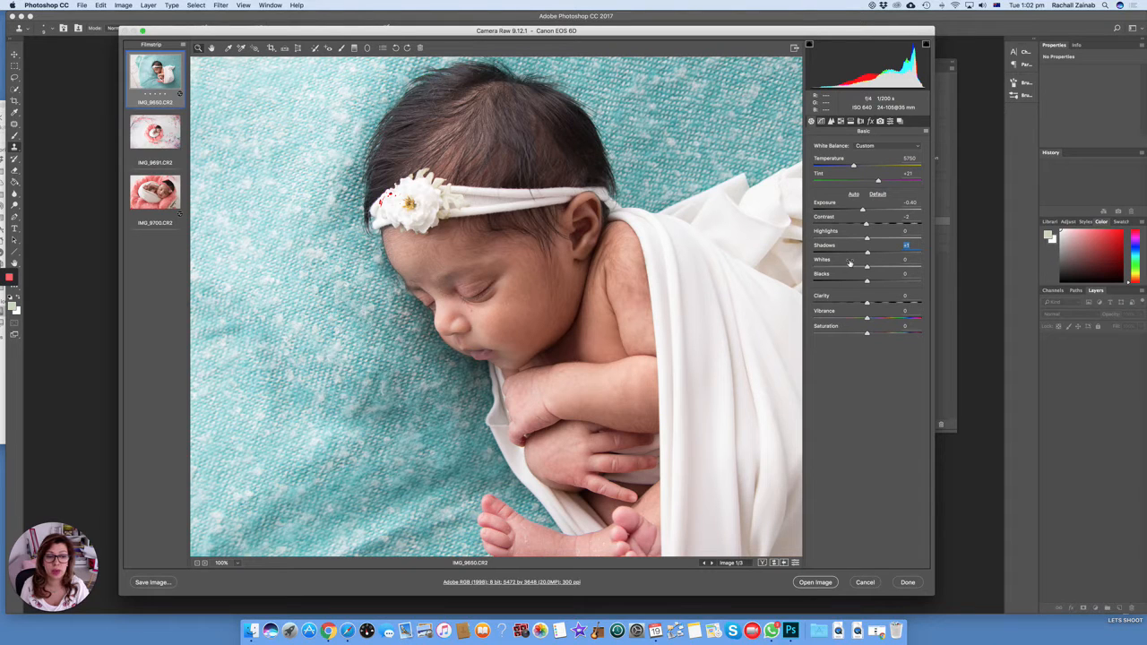
pyautogui.moveTo(865, 267); pyautogui.dragTo(867, 241)
pyautogui.press('super+0')
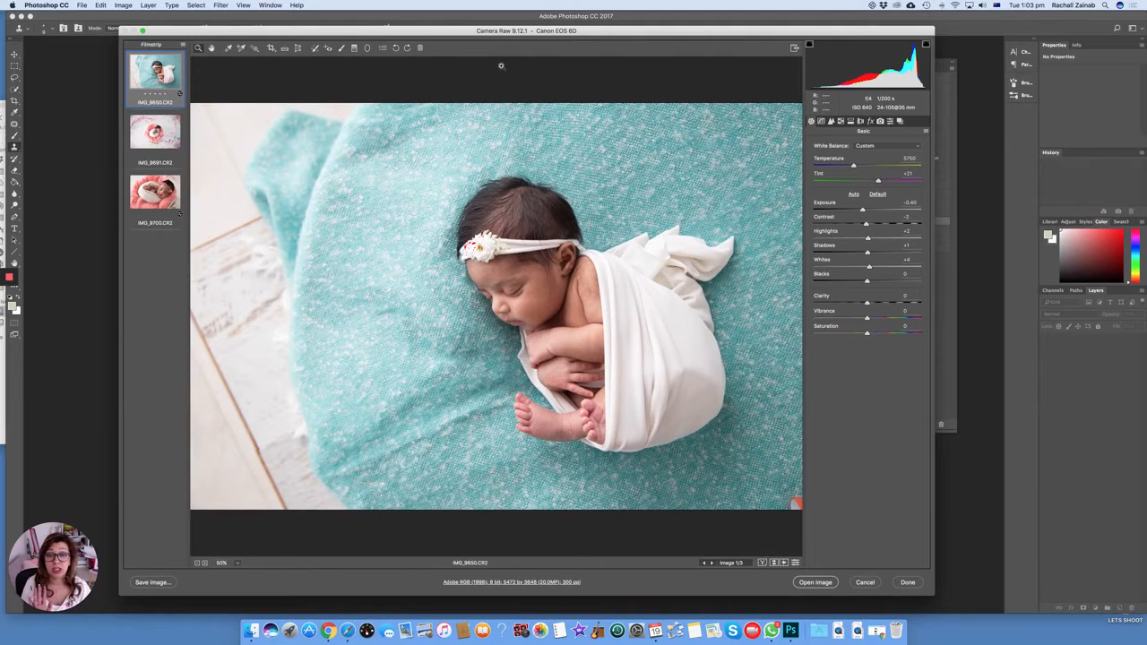
# Step: Brighten IMG_9700.CR2 with exposure +0.35 and deepen its shadows to -9
pyautogui.click(155, 132)
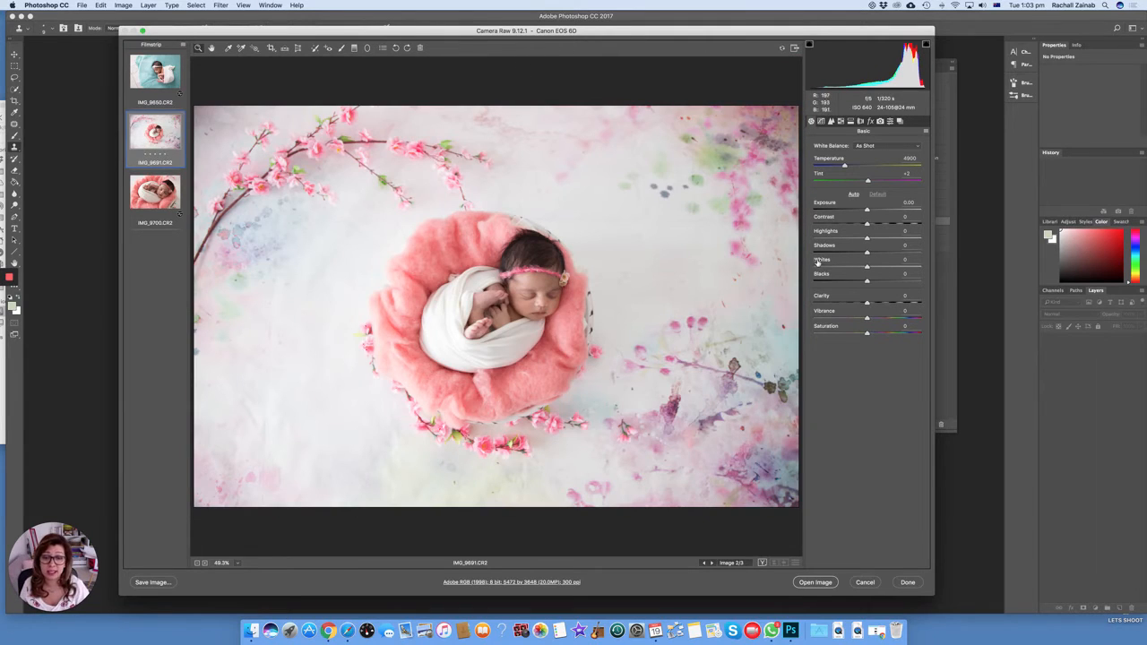
pyautogui.click(158, 191)
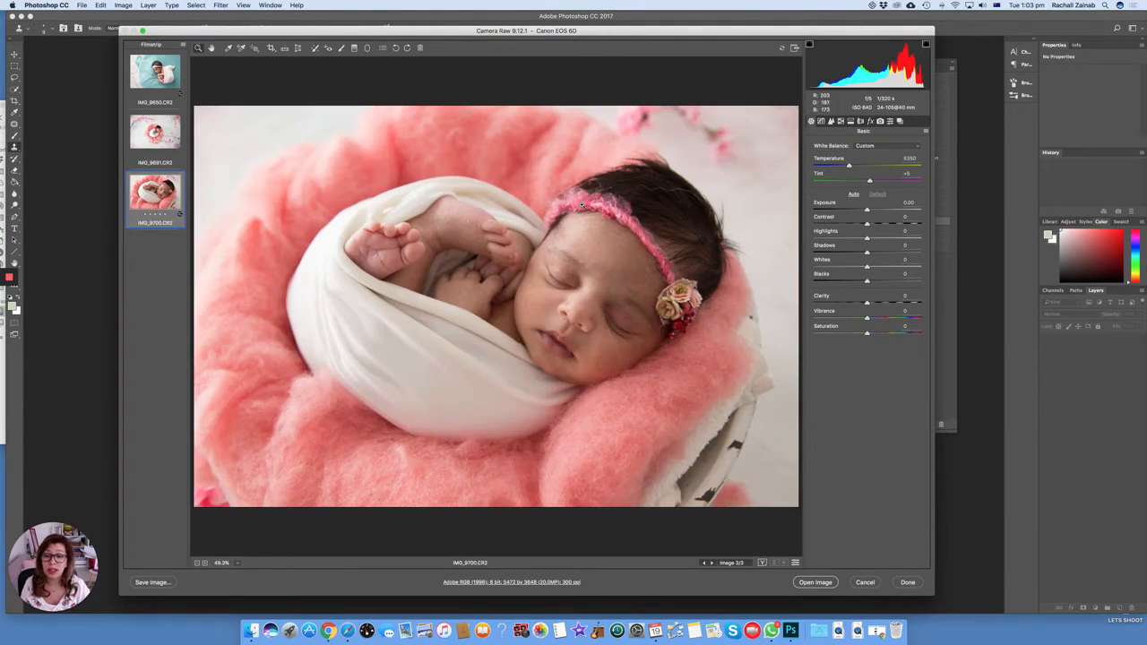
pyautogui.moveTo(867, 209); pyautogui.dragTo(871, 210)
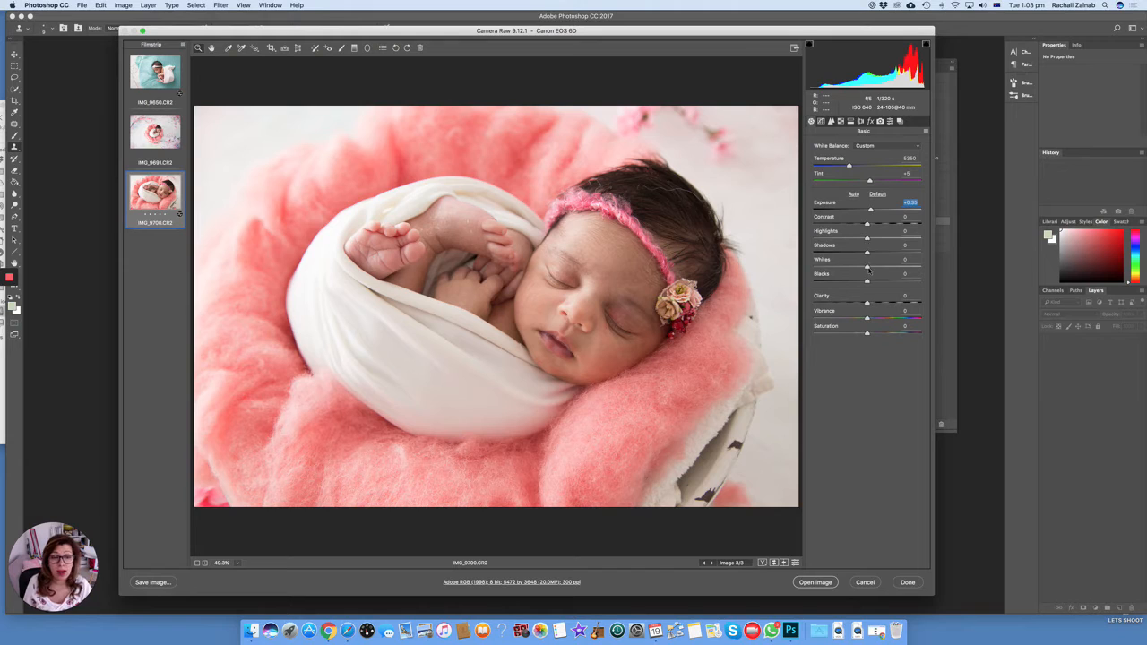
pyautogui.moveTo(867, 254); pyautogui.dragTo(862, 255)
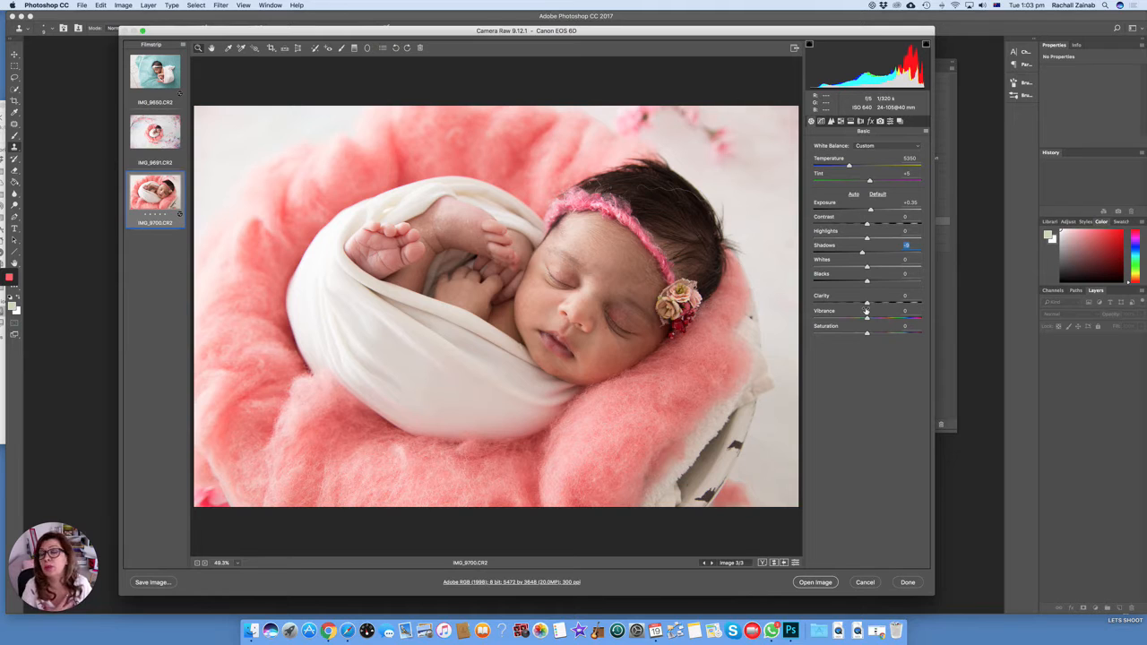
# Step: Test a clarity of -56 on IMG_9700.CR2, return it to 0, and set vibrance to +1 and saturation to +2
pyautogui.moveTo(866, 304); pyautogui.dragTo(837, 305)
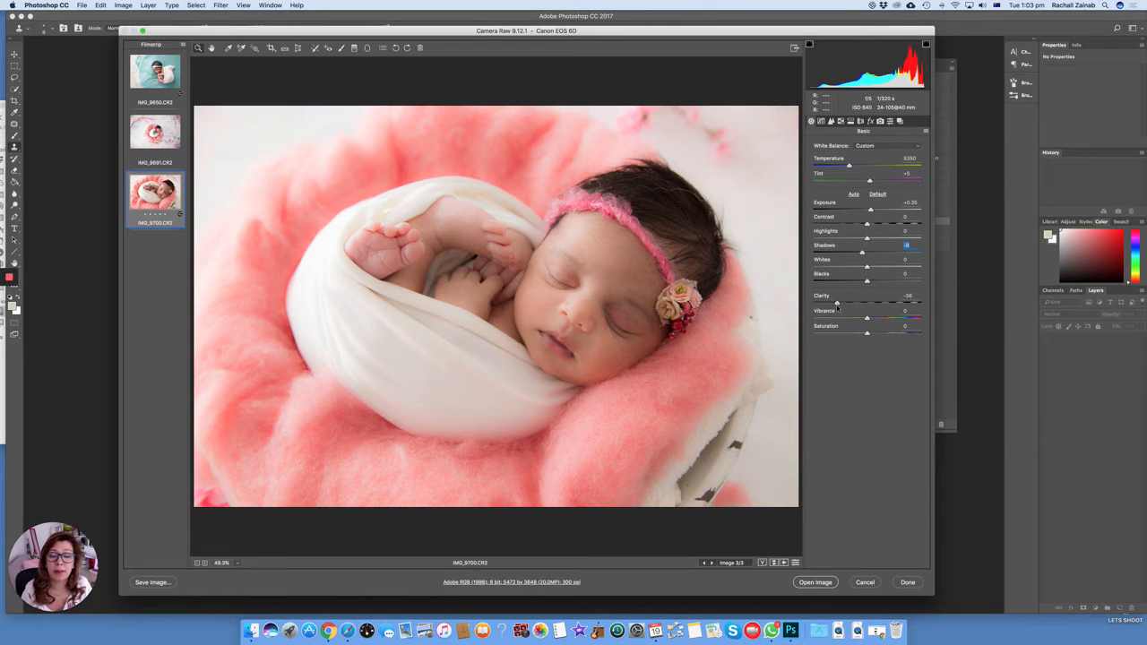
pyautogui.moveTo(837, 305); pyautogui.dragTo(867, 305)
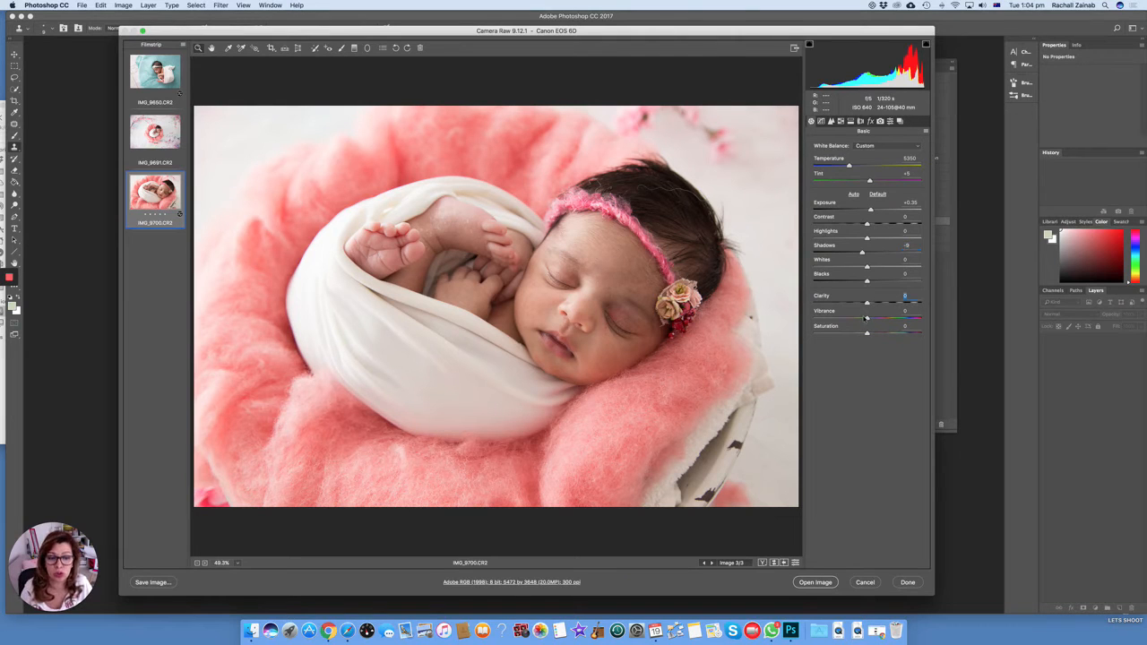
pyautogui.moveTo(869, 319)
pyautogui.mouseDown()
pyautogui.moveTo(901, 319)
pyautogui.moveTo(868, 319)
pyautogui.mouseUp()
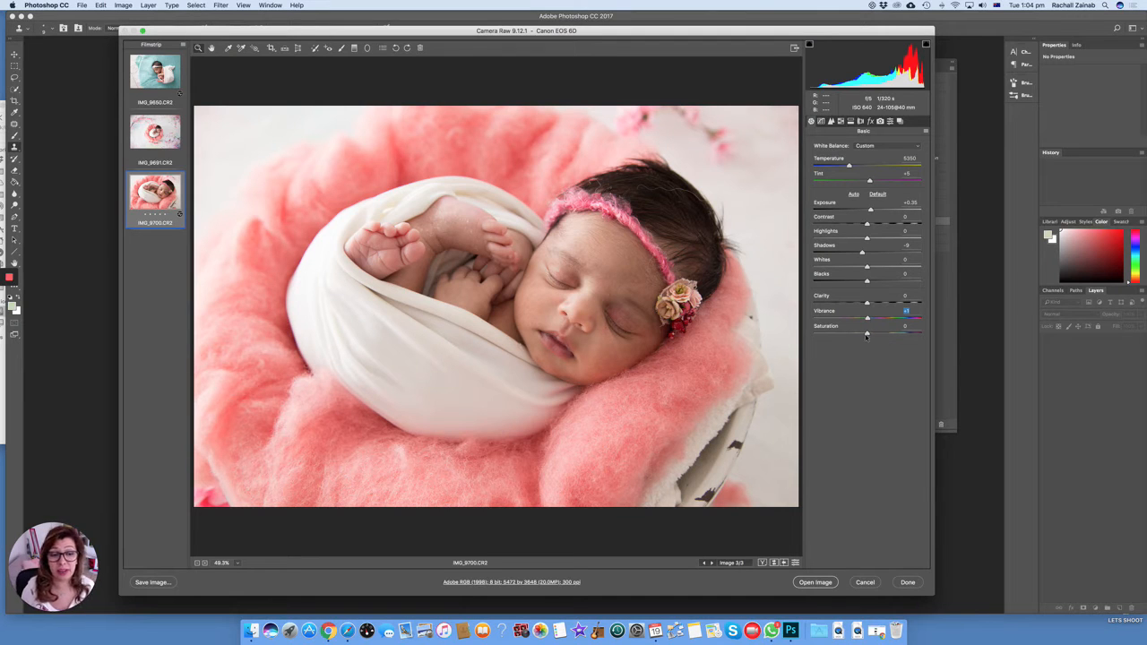
pyautogui.moveTo(866, 333)
pyautogui.mouseDown()
pyautogui.moveTo(839, 336)
pyautogui.moveTo(886, 335)
pyautogui.moveTo(867, 335)
pyautogui.mouseUp()
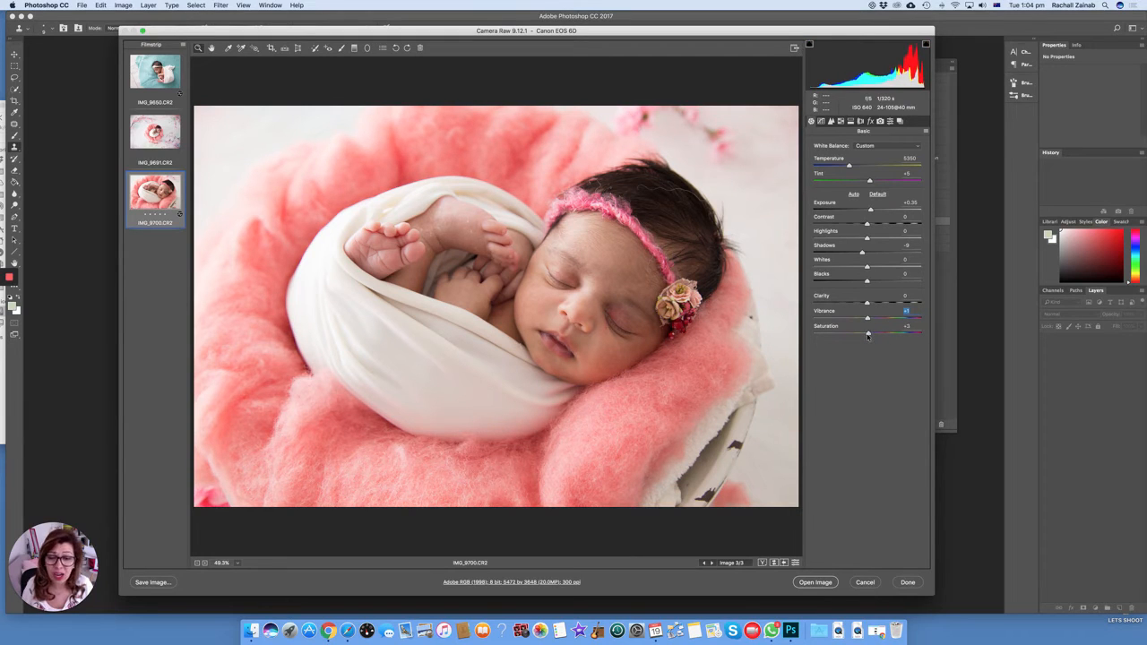
pyautogui.click(868, 335)
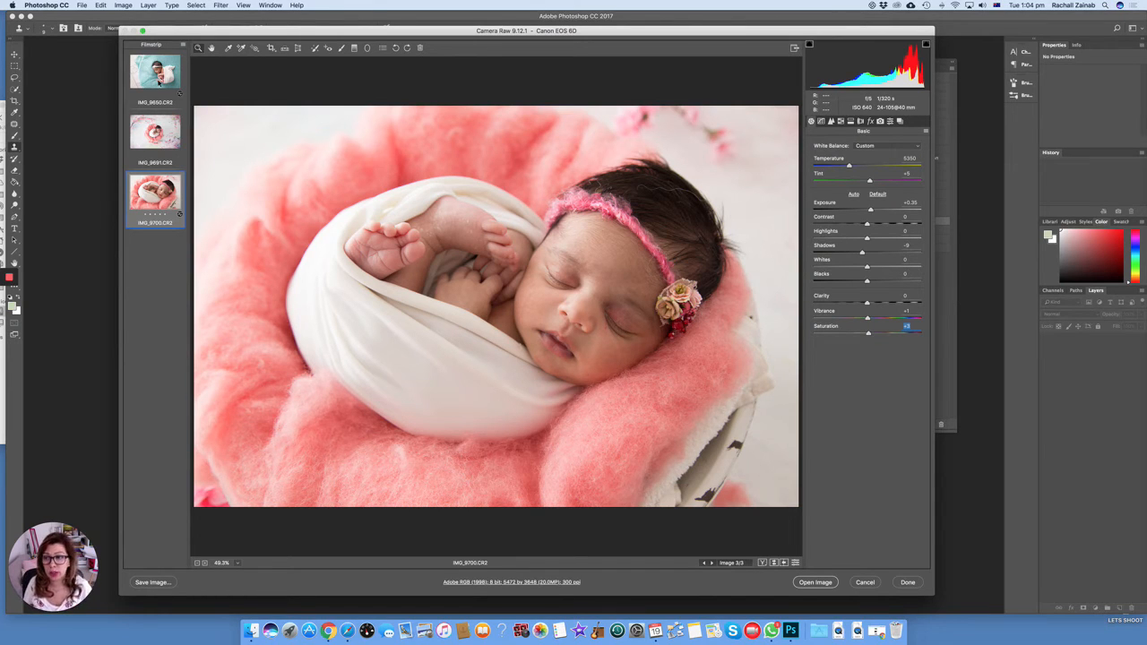
# Step: Select all three newborn photos in the filmstrip
pyautogui.click(161, 82)
pyautogui.keyDown('shift'); pyautogui.click(175, 148); pyautogui.keyUp('shift')
pyautogui.keyDown('shift'); pyautogui.click(176, 208); pyautogui.keyUp('shift')
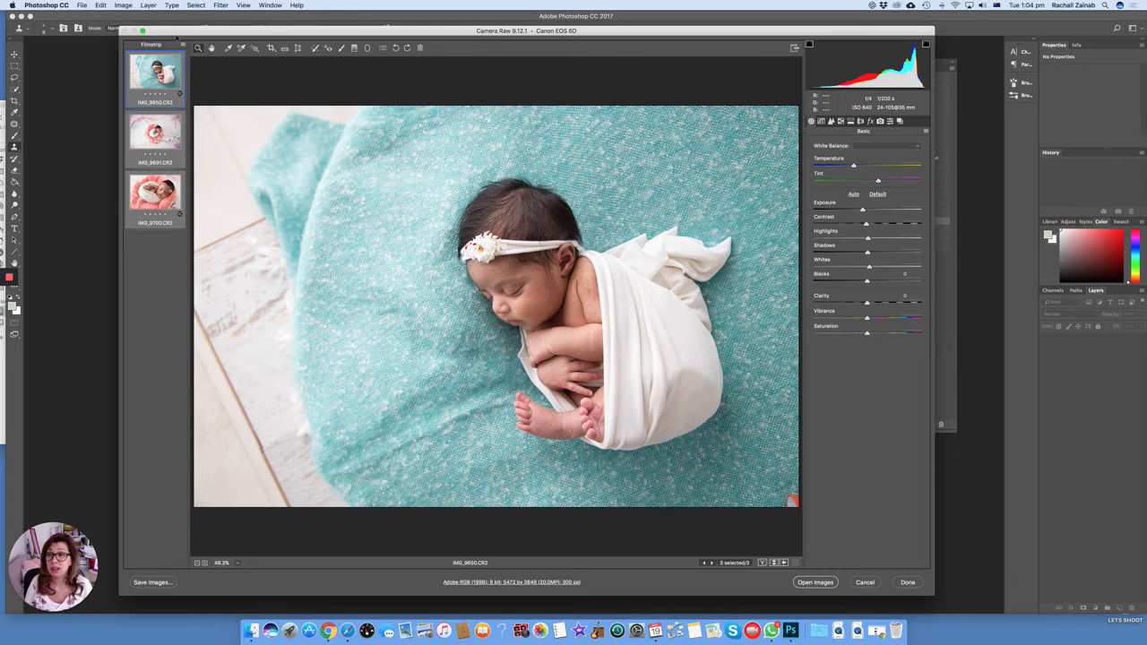
pyautogui.click(184, 46)
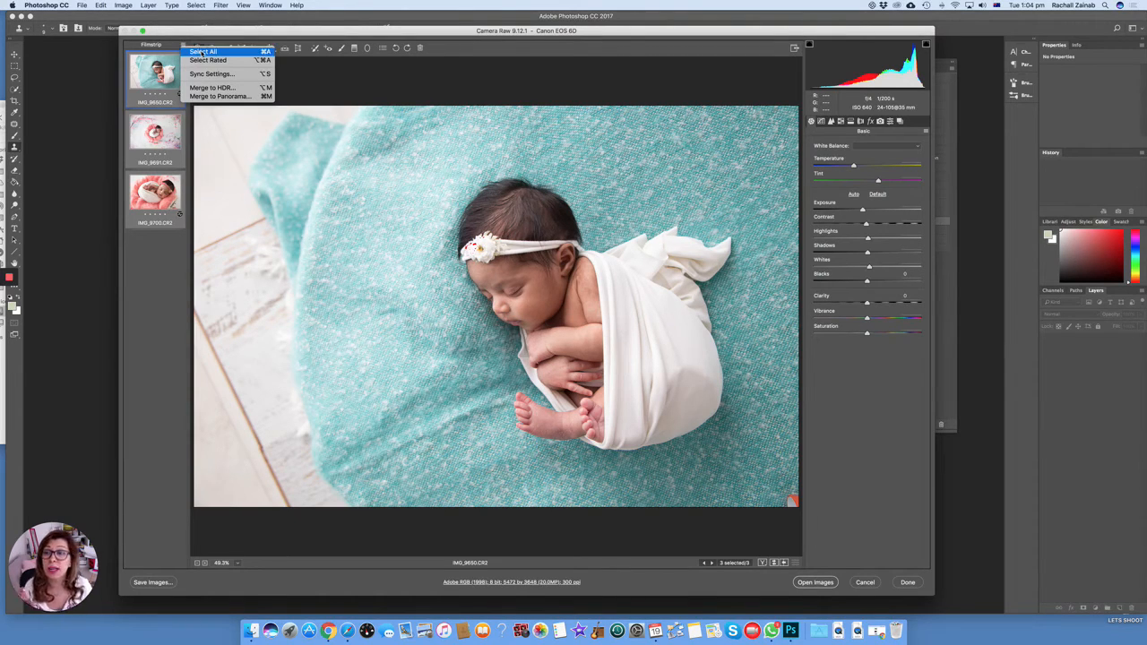
pyautogui.click(203, 52)
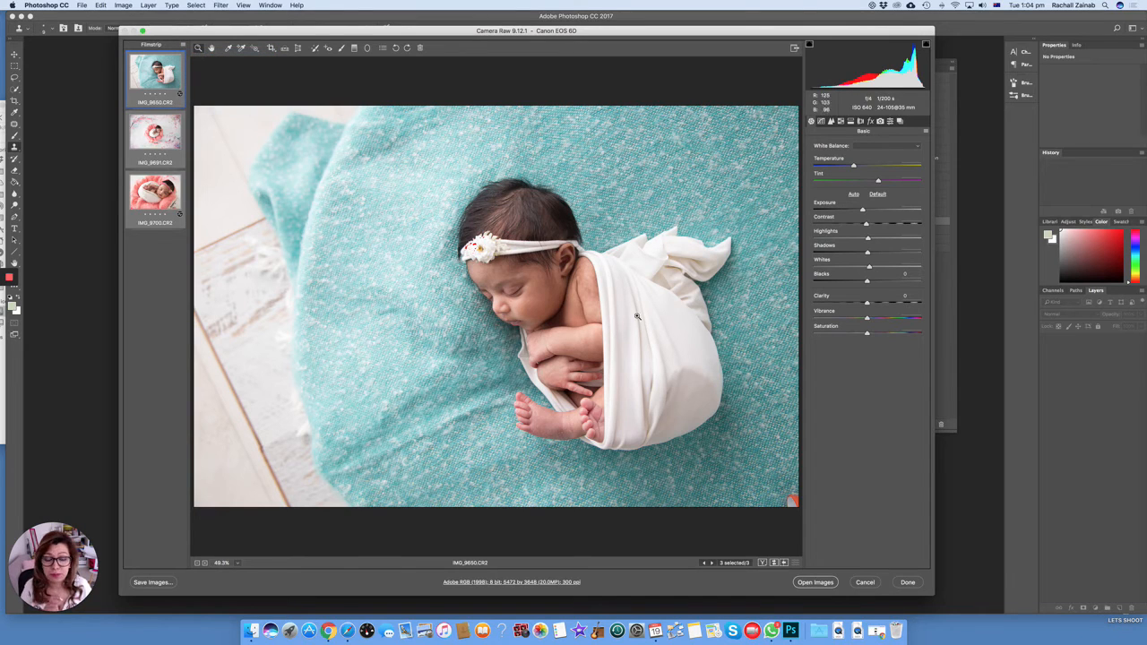
# Step: Open the three selected photos as copies for editing
pyautogui.click(813, 585)
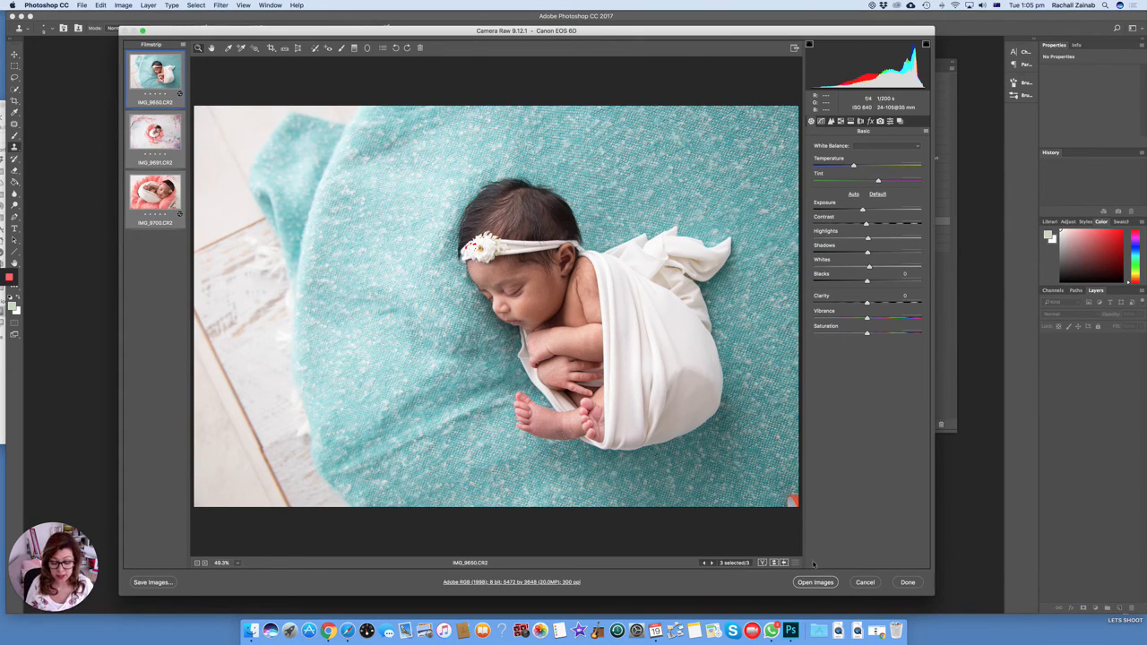
pyautogui.press('alt')
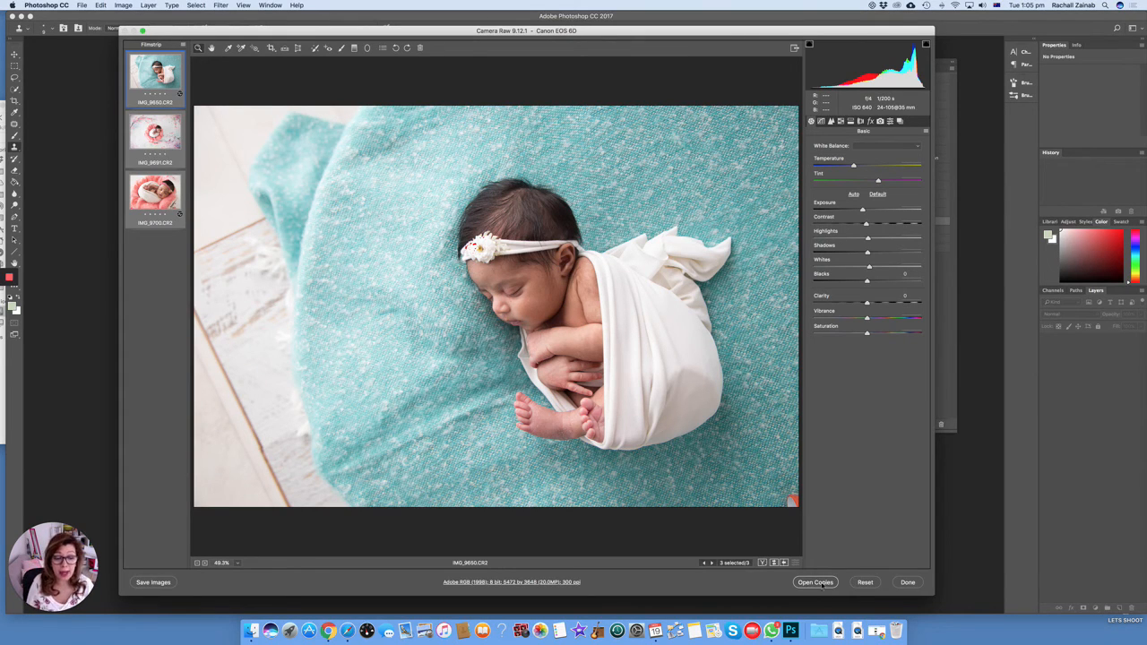
pyautogui.press('alt')
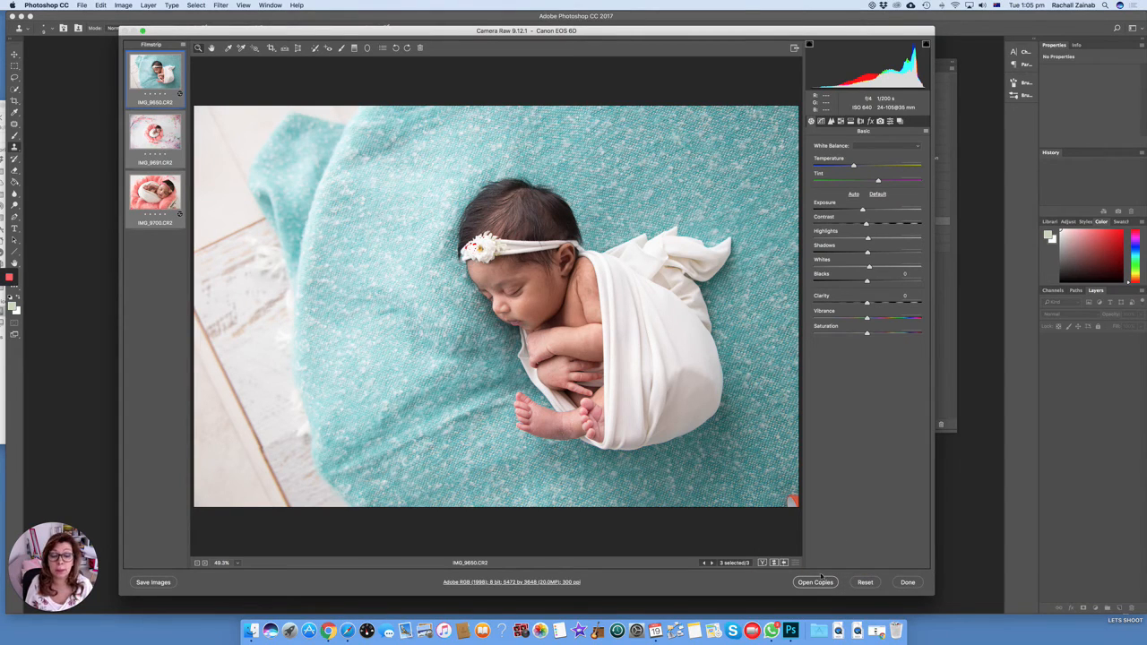
pyautogui.keyDown('alt'); pyautogui.click(815, 582); pyautogui.keyUp('alt')
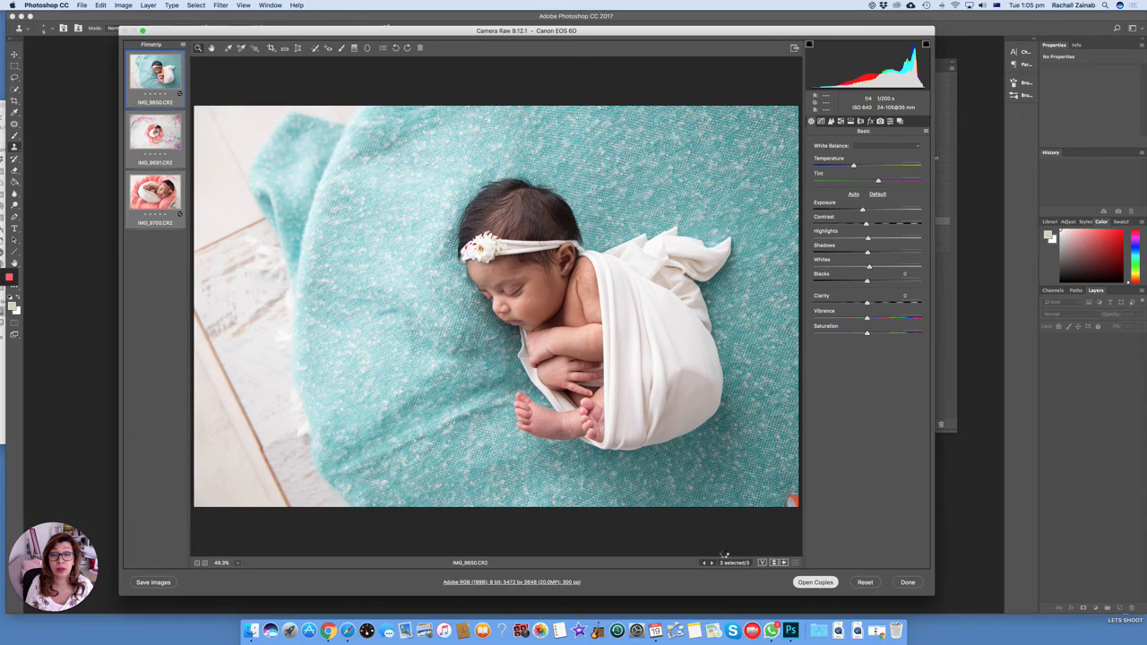